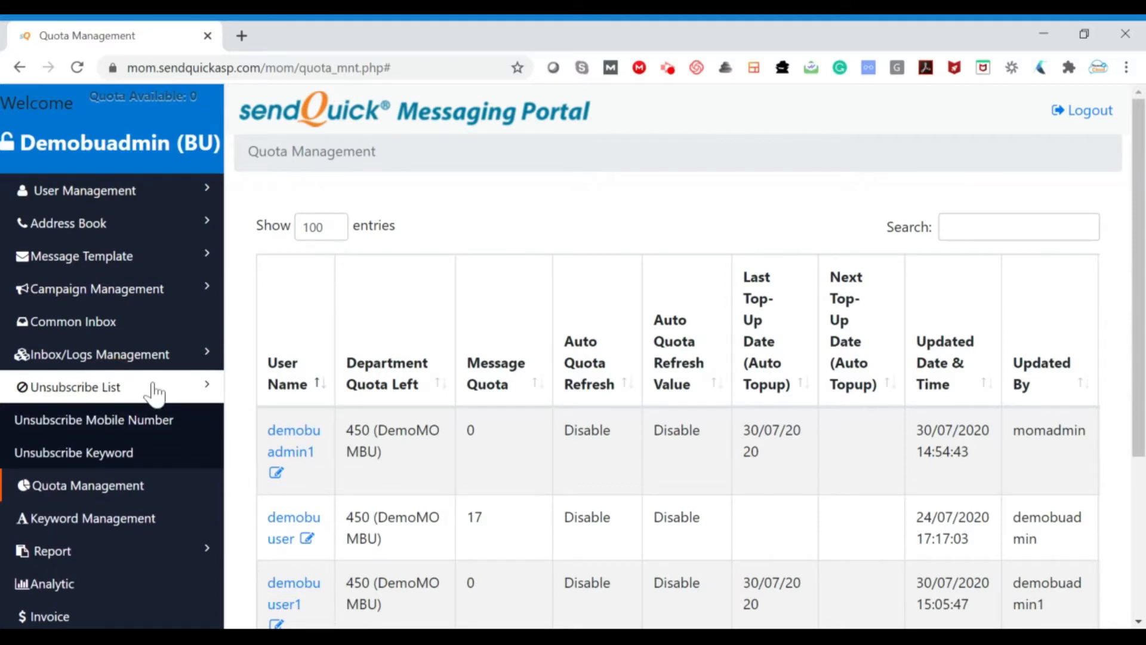
Open the list of unsubscribed mobile numbers and set it to show 100 entries per page
{"action": "left_click", "coordinate": [173, 437]}
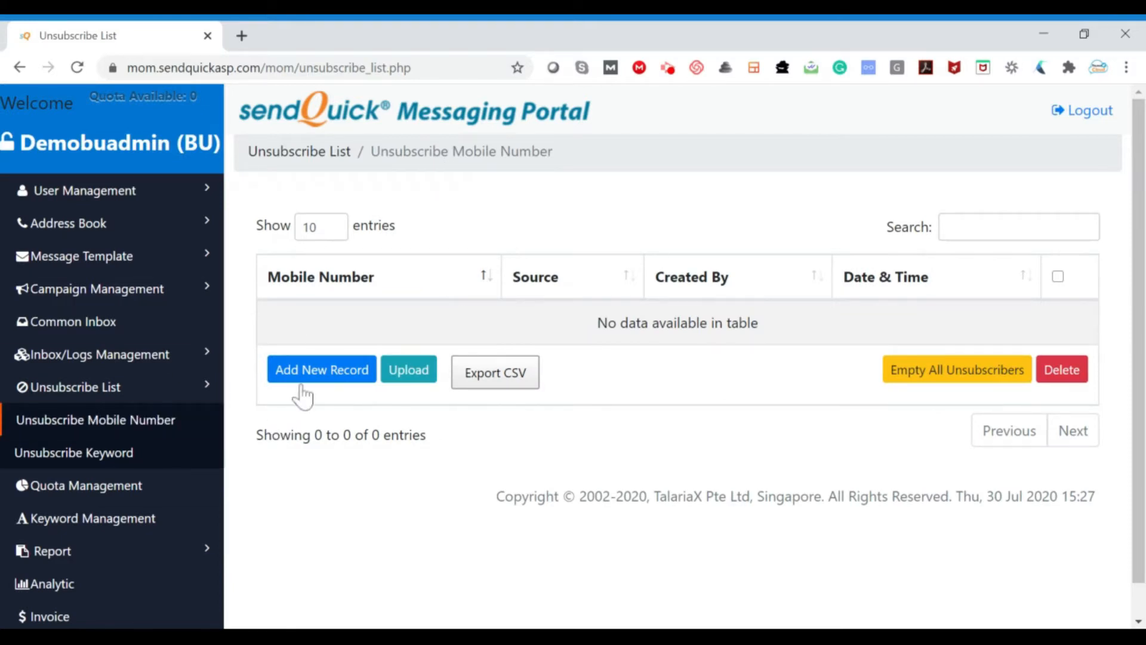
{"action": "left_click", "coordinate": [317, 230]}
{"action": "left_click", "coordinate": [332, 243]}
{"action": "left_click", "coordinate": [329, 232]}
{"action": "left_click", "coordinate": [331, 283]}
{"action": "left_click", "coordinate": [329, 244]}
{"action": "left_click", "coordinate": [332, 311]}
{"action": "left_click", "coordinate": [1069, 227]}
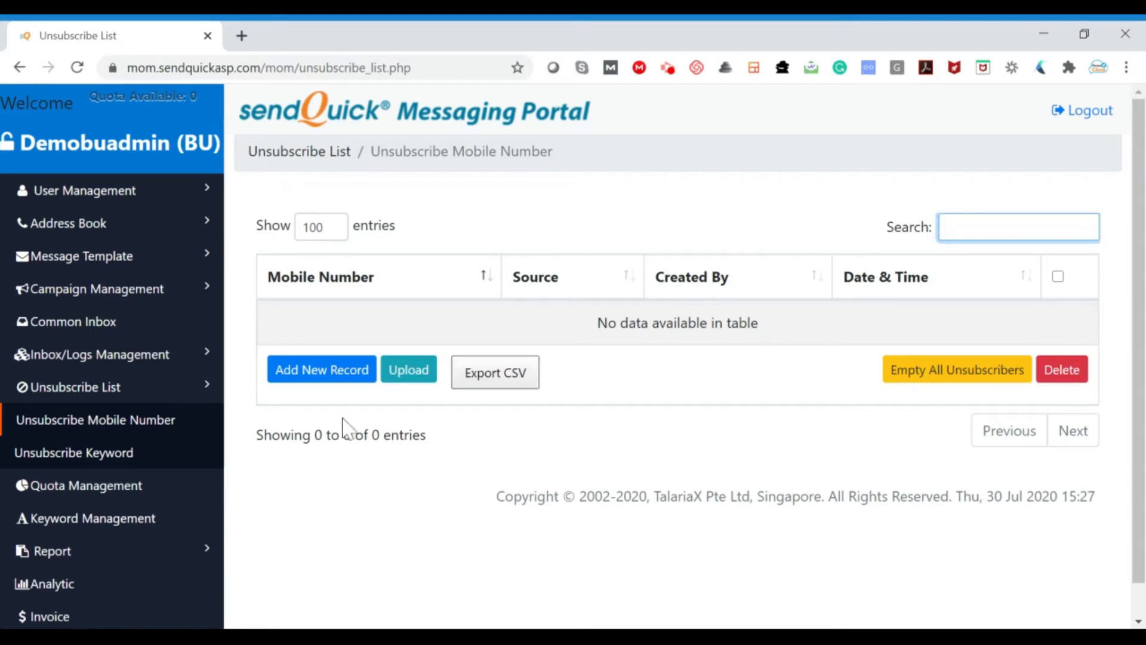
Add a new record to the unsubscribe list with the subscriber's mobile number and save it
{"action": "left_click", "coordinate": [357, 381]}
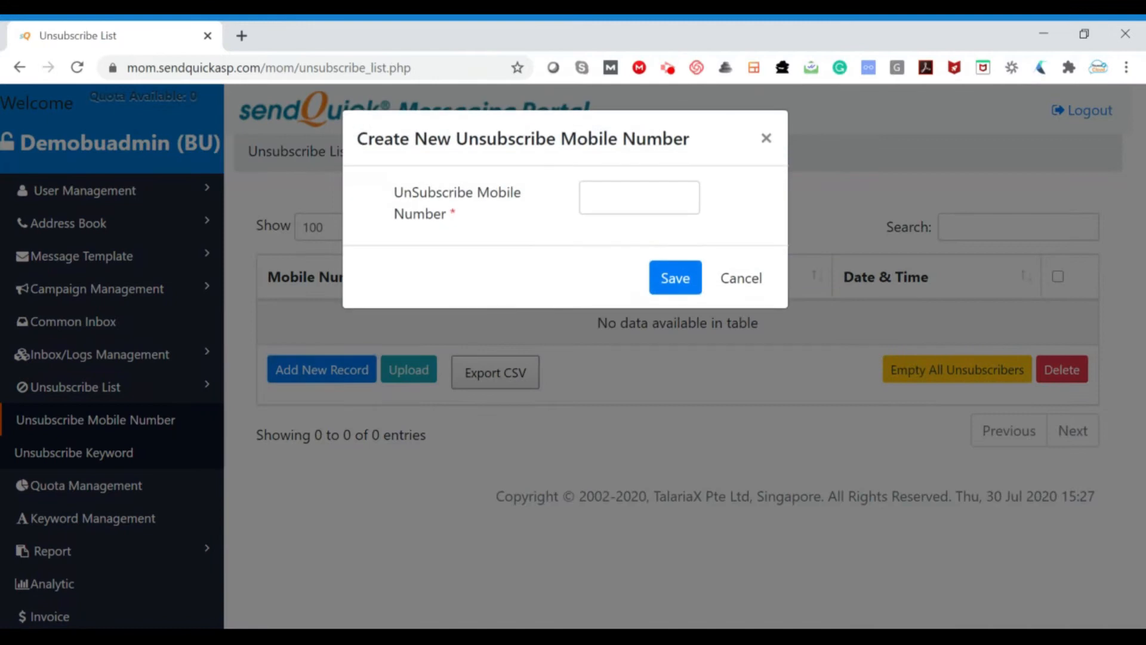
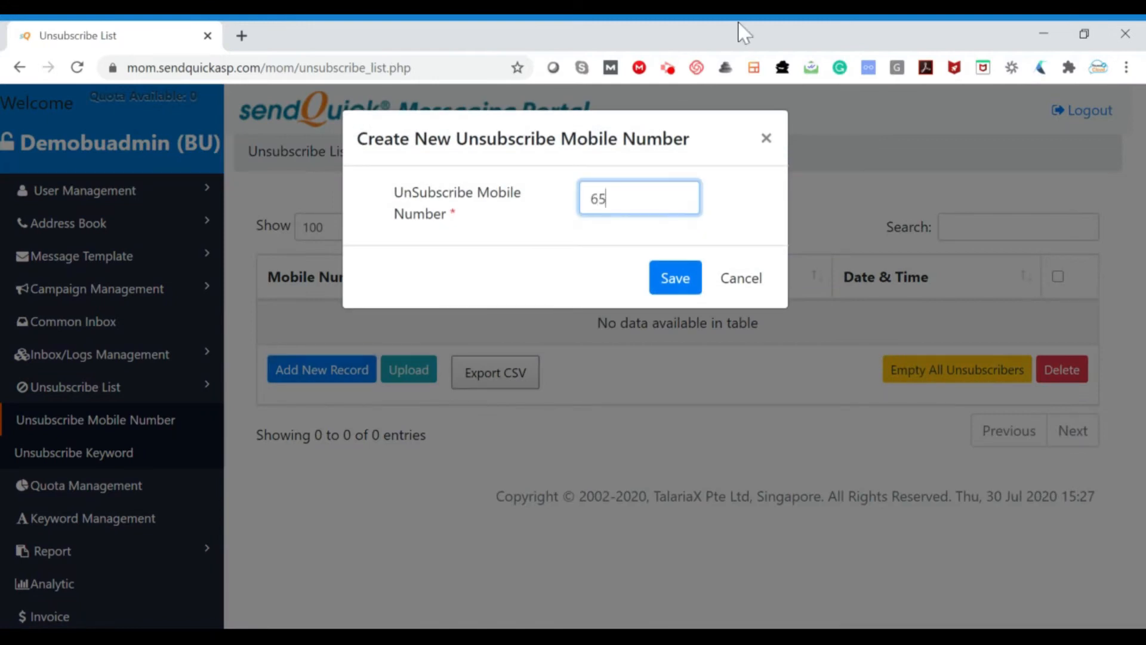
{"action": "left_click", "coordinate": [675, 278]}
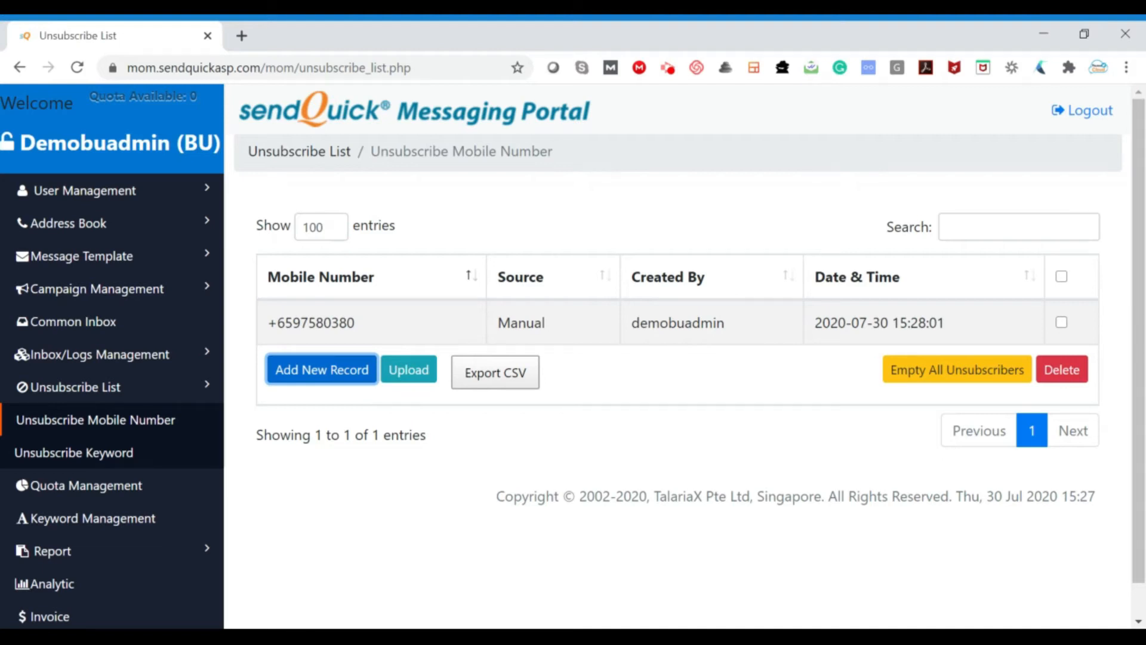
Look at the file upload form for unsubscribe mobile numbers and close it without uploading anything
{"action": "left_click", "coordinate": [429, 381]}
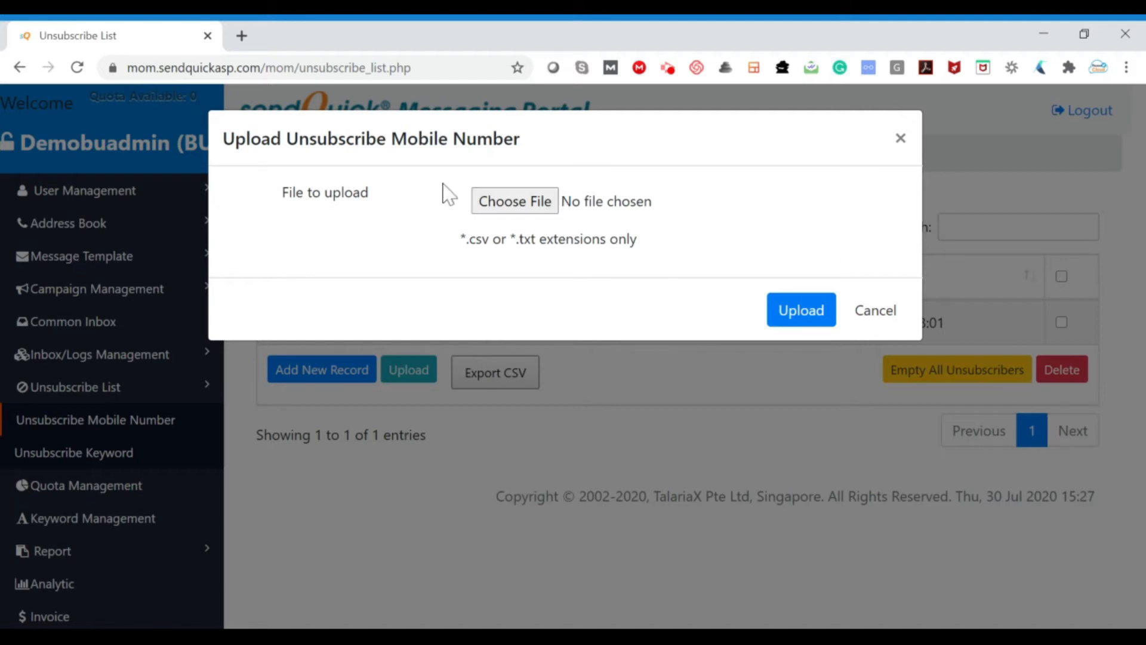
{"action": "left_click", "coordinate": [876, 313]}
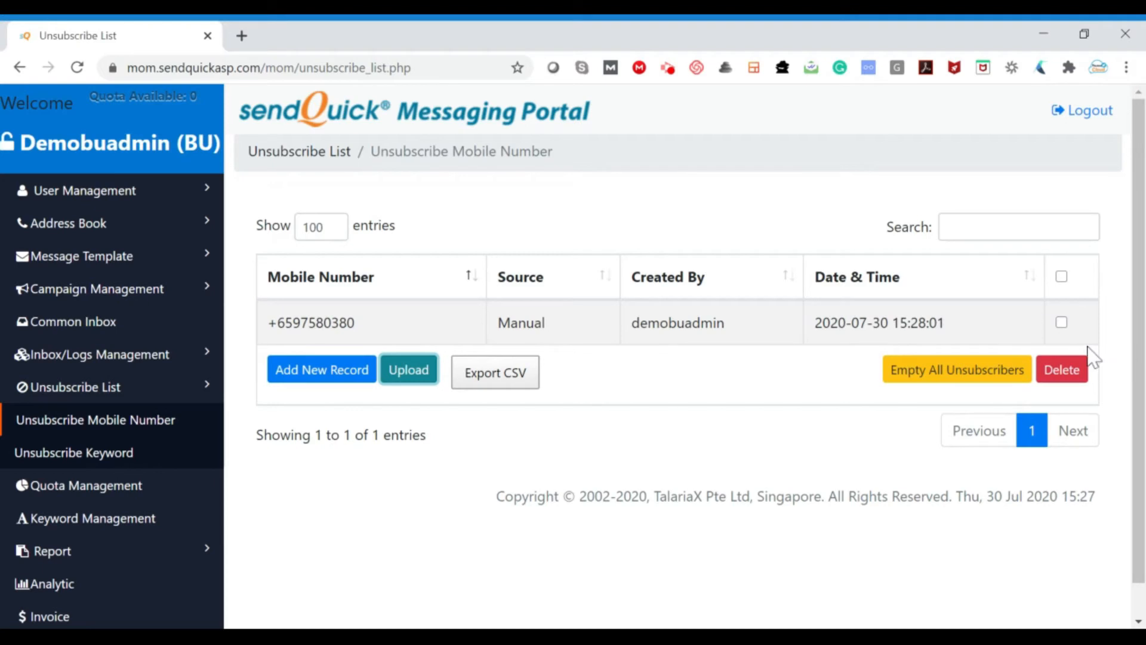
Empty all unsubscribers from the mobile number list and confirm the removal
{"action": "left_click", "coordinate": [1066, 282]}
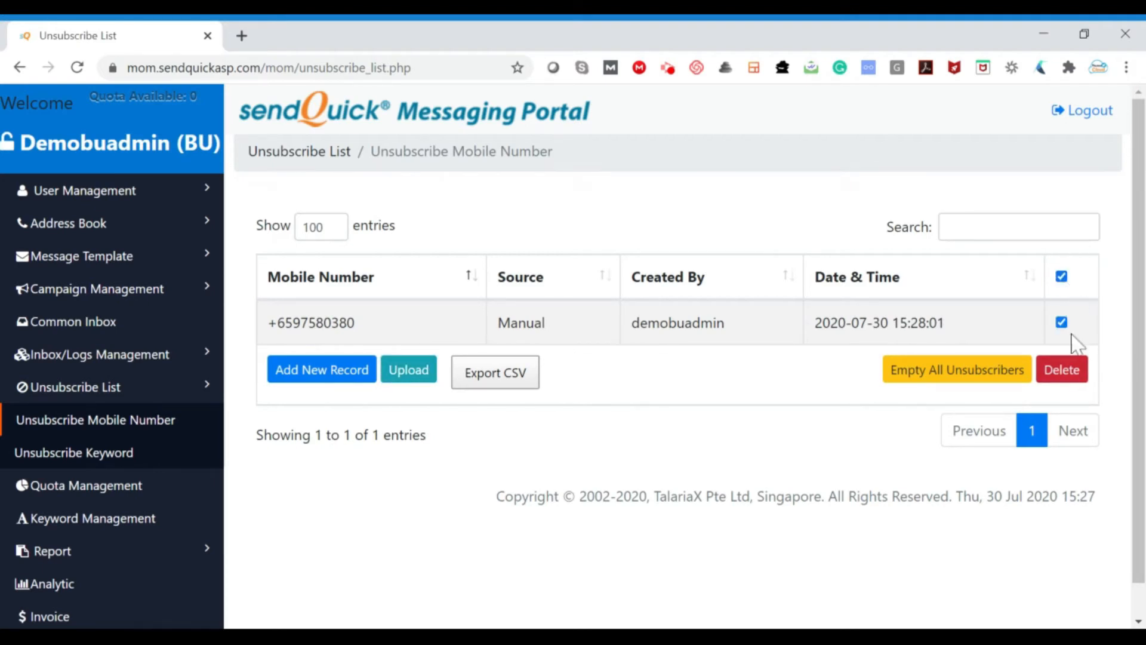
{"action": "left_click", "coordinate": [1068, 282]}
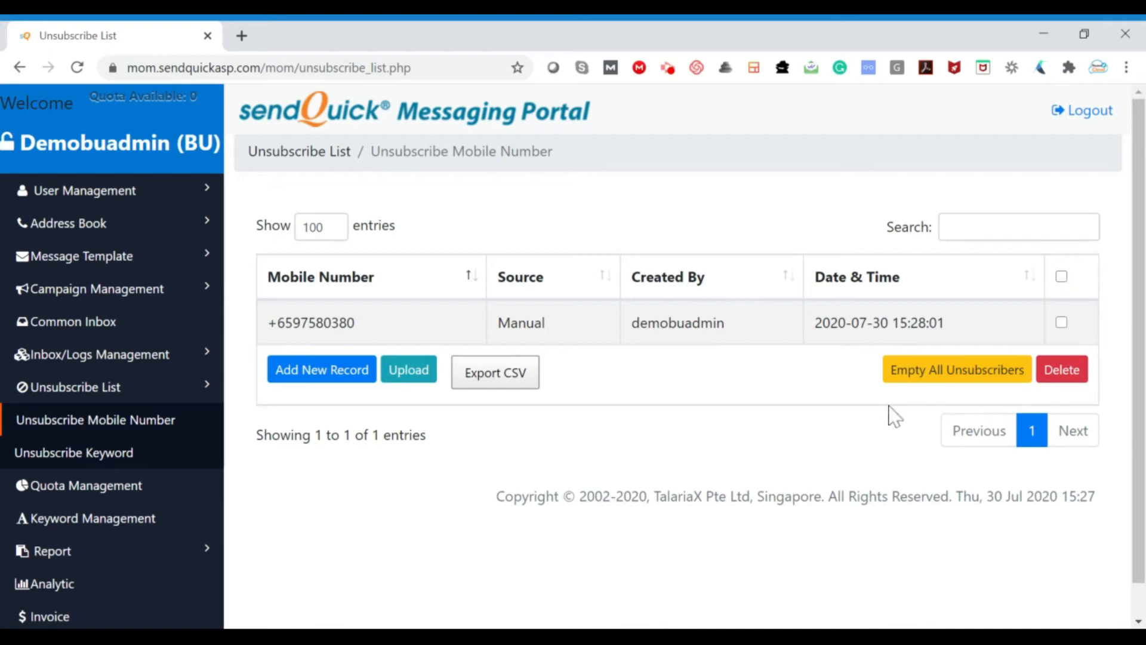
{"action": "left_click", "coordinate": [974, 371]}
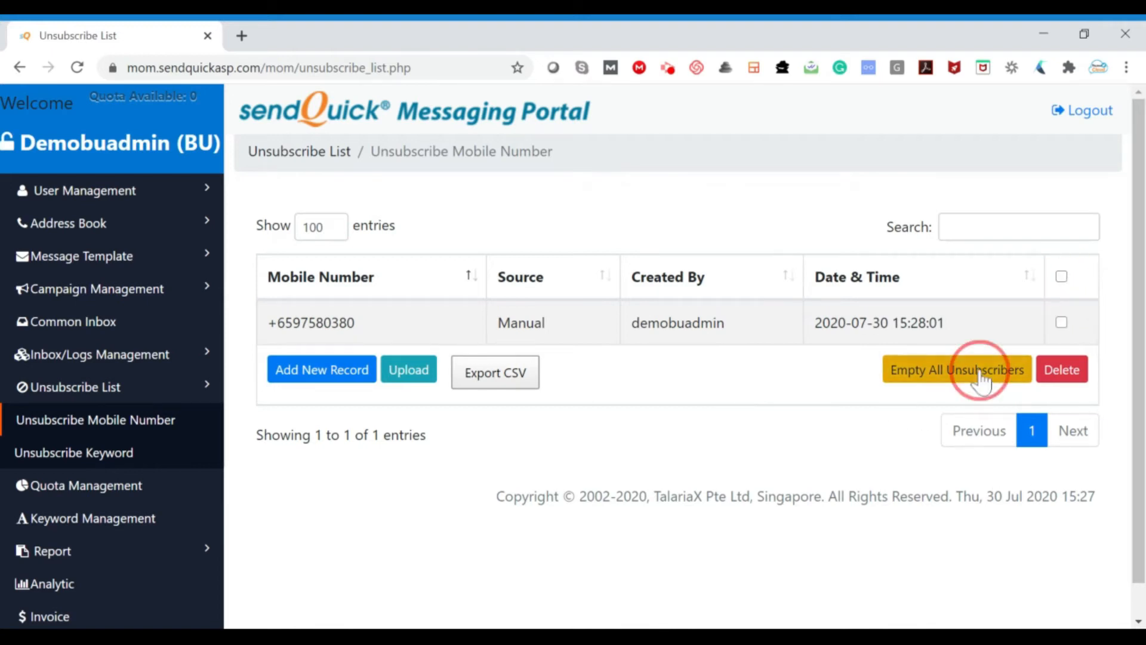
{"action": "left_click", "coordinate": [673, 216]}
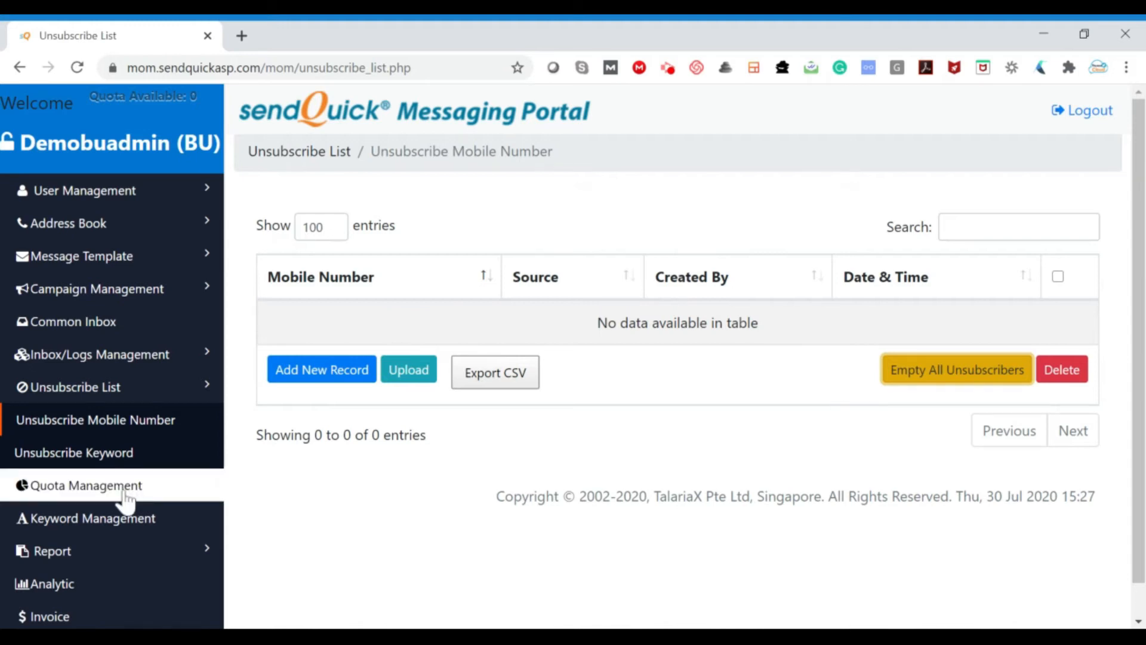
Create a new unsubscribe keyword consisting of a person's full name in lowercase without spaces, and save it
{"action": "left_click", "coordinate": [142, 465]}
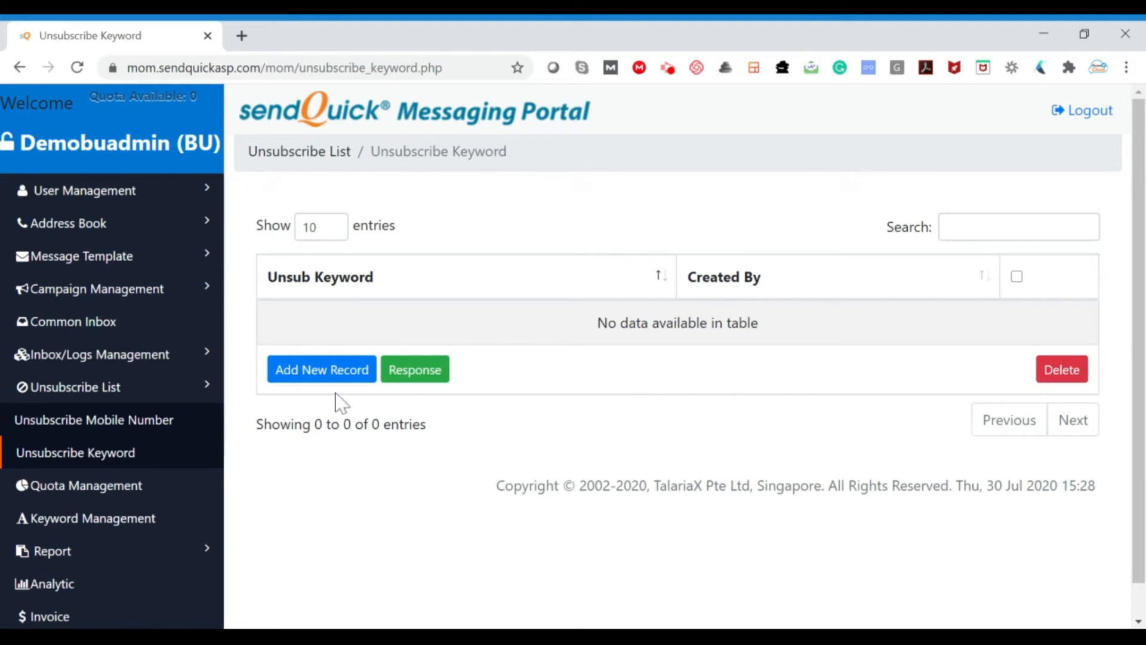
{"action": "left_click", "coordinate": [352, 373]}
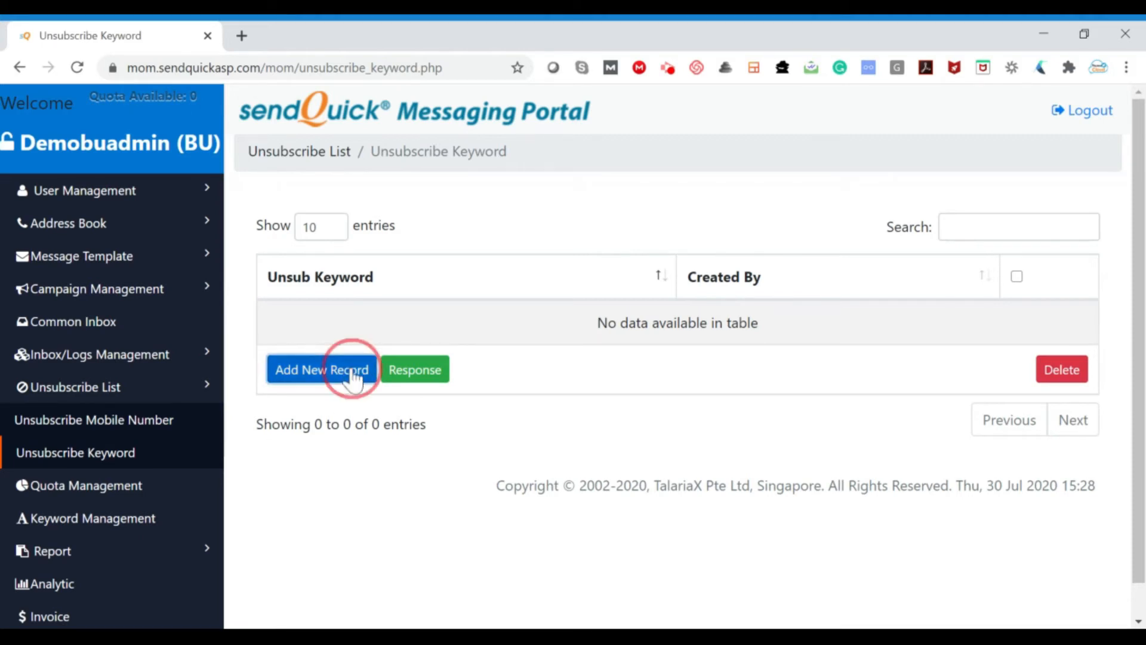
{"action": "left_click", "coordinate": [594, 198]}
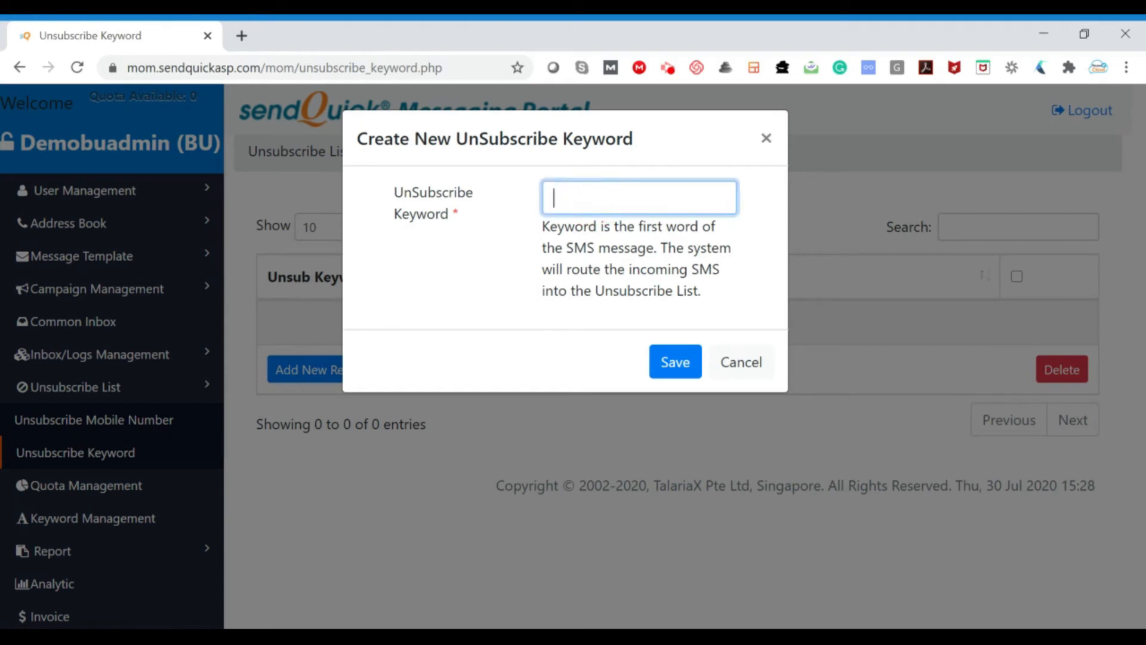
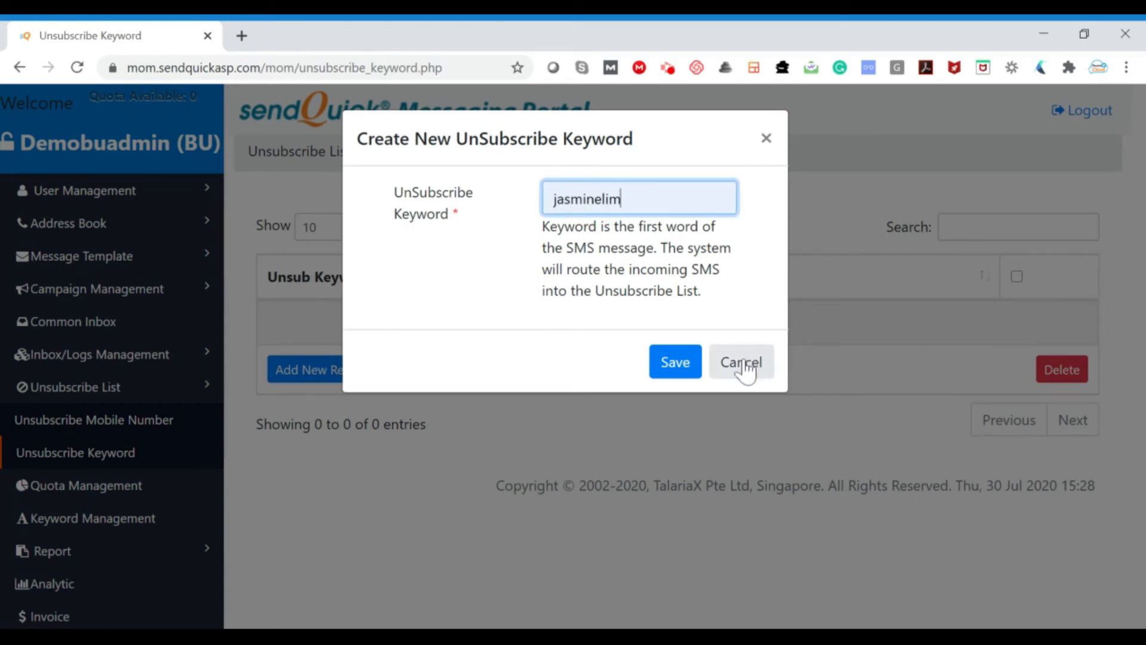
{"action": "left_click", "coordinate": [692, 374]}
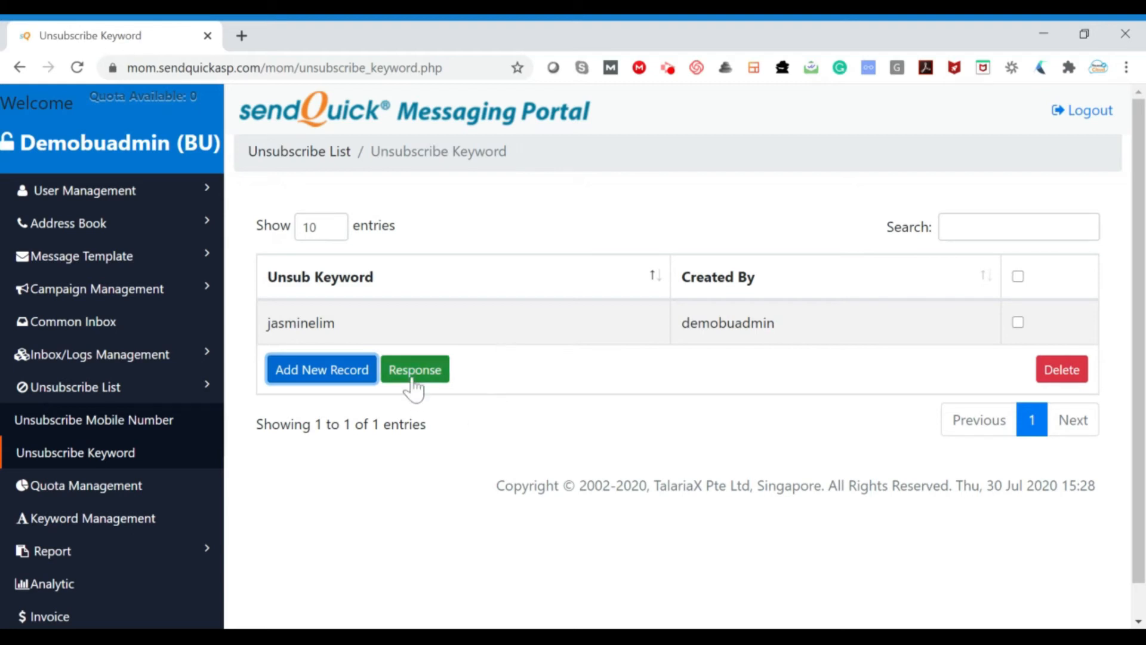
Save the unsubscribe response reply with the text "We received your unsubscribe request."
{"action": "left_click", "coordinate": [440, 373]}
{"action": "left_click", "coordinate": [675, 197]}
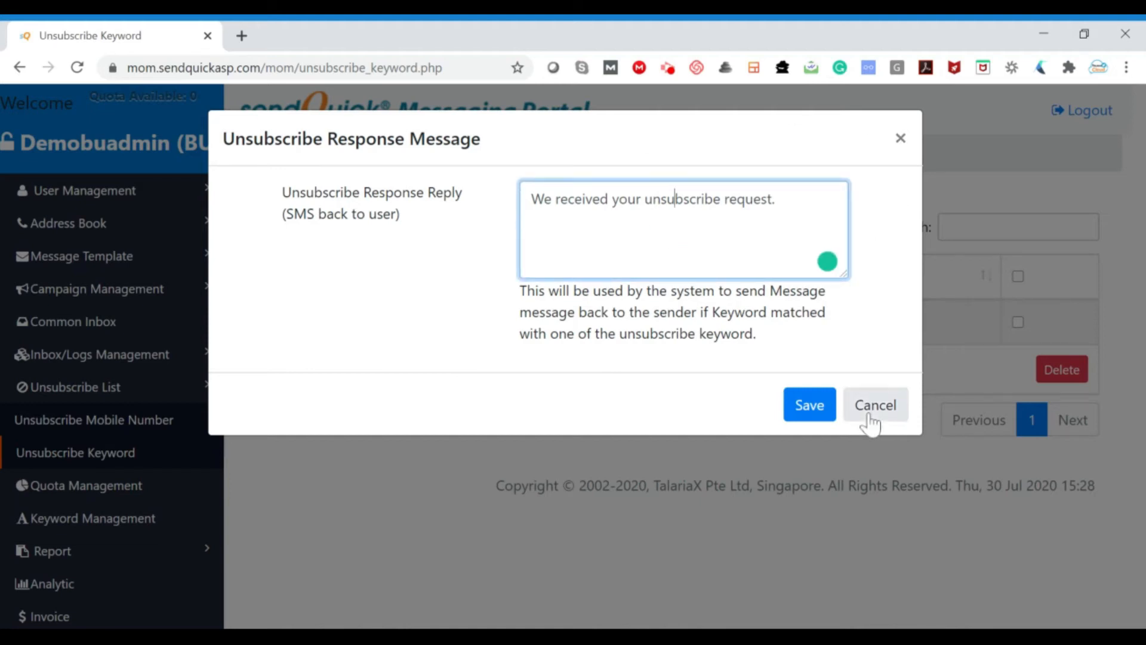
{"action": "left_click", "coordinate": [807, 408]}
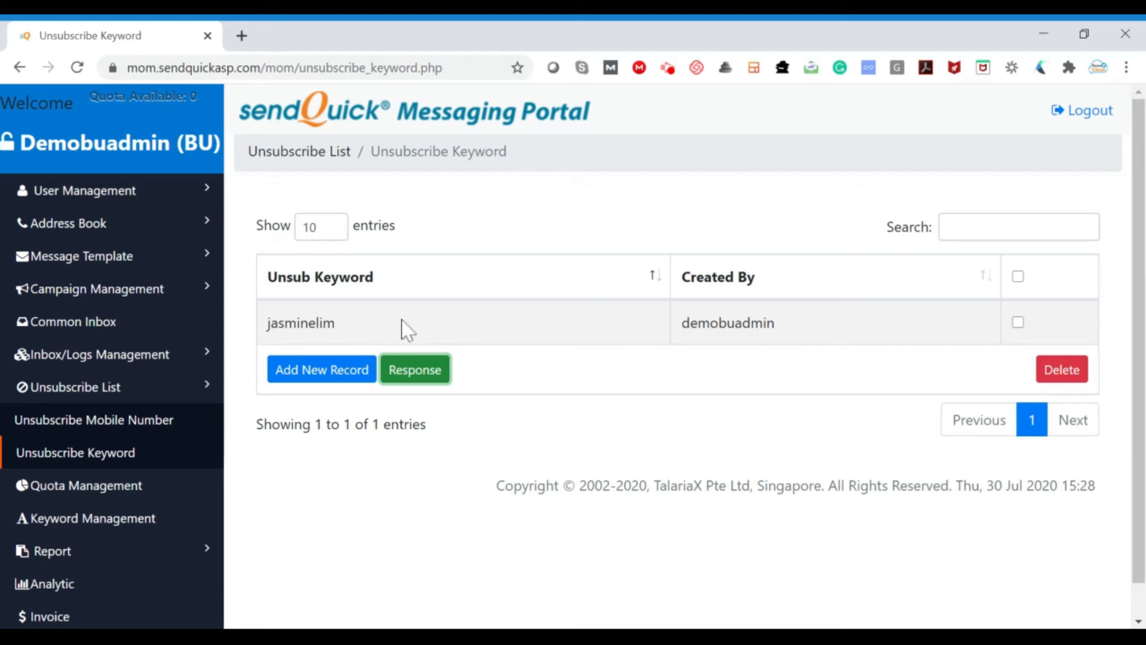
Select all records in the unsubscribe keyword list, delete them and confirm the deletion
{"action": "left_click", "coordinate": [1017, 277]}
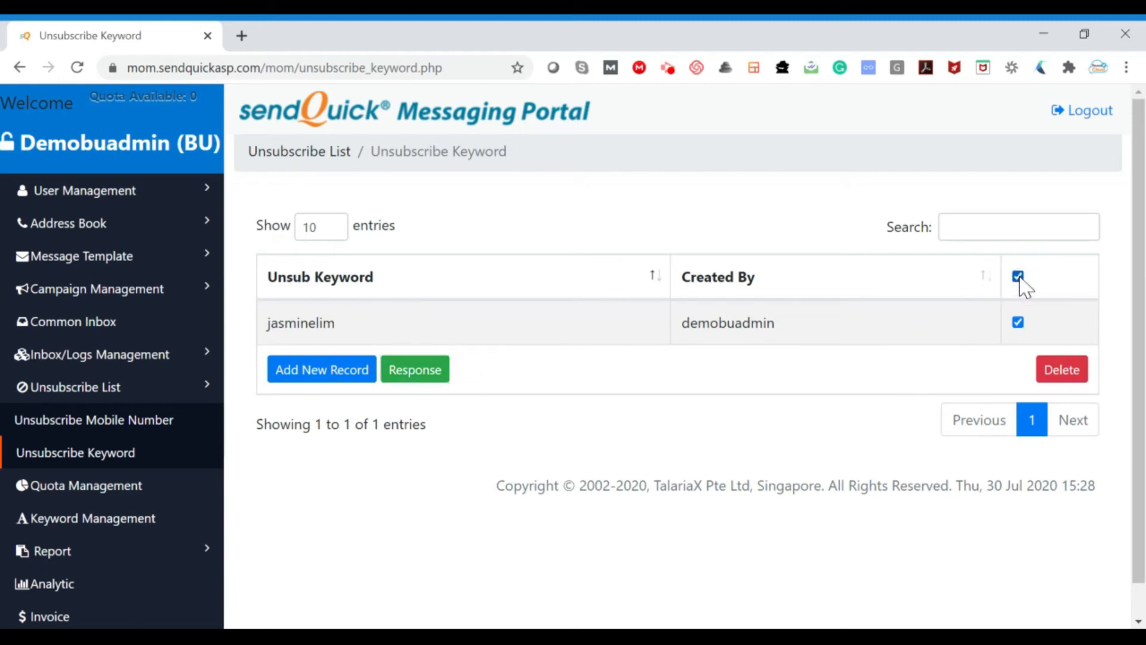
{"action": "left_click", "coordinate": [1067, 376]}
{"action": "left_click", "coordinate": [685, 209]}
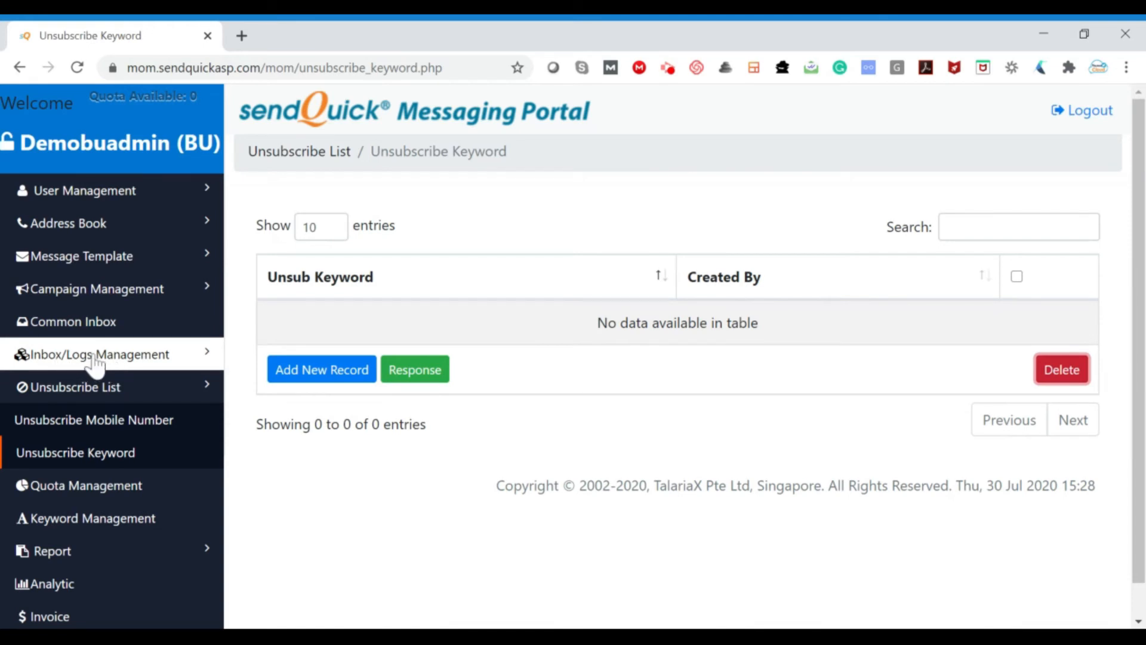
Open the Global Inbox and examine its start date filter and its API messages view
{"action": "left_click", "coordinate": [135, 361]}
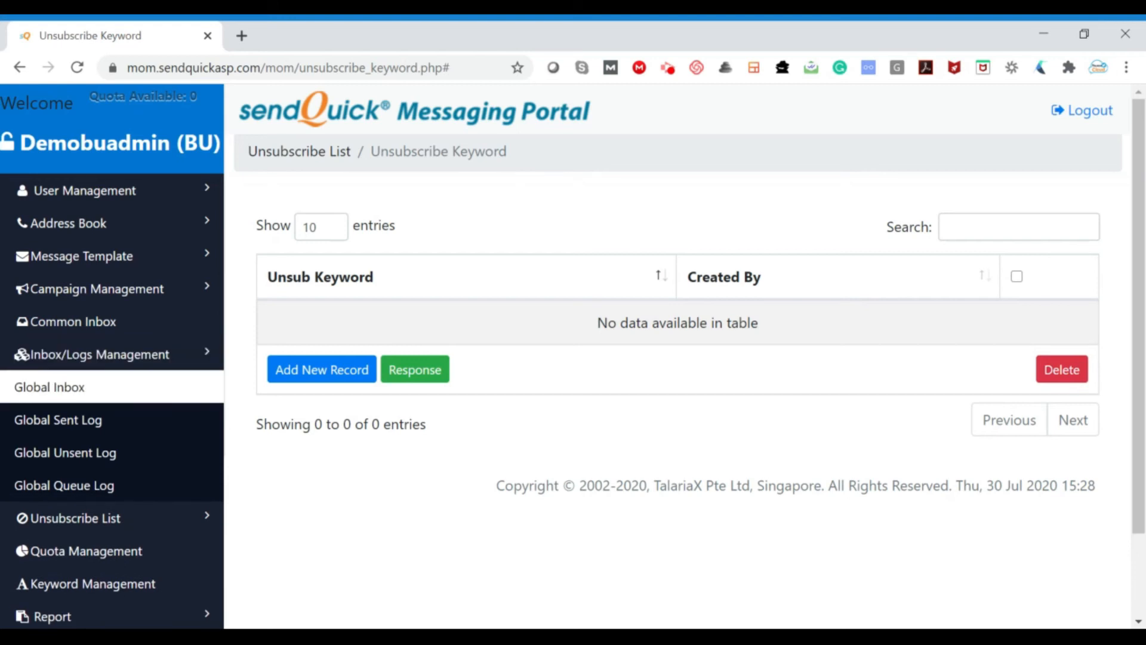
{"action": "left_click", "coordinate": [130, 395]}
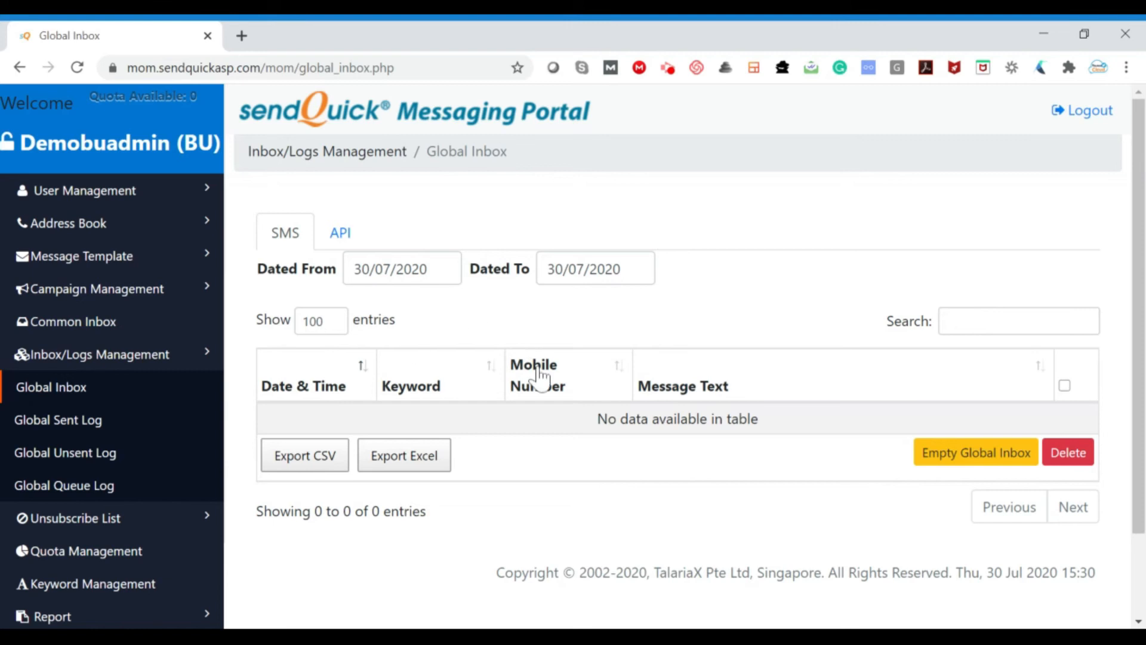
{"action": "left_click", "coordinate": [403, 269]}
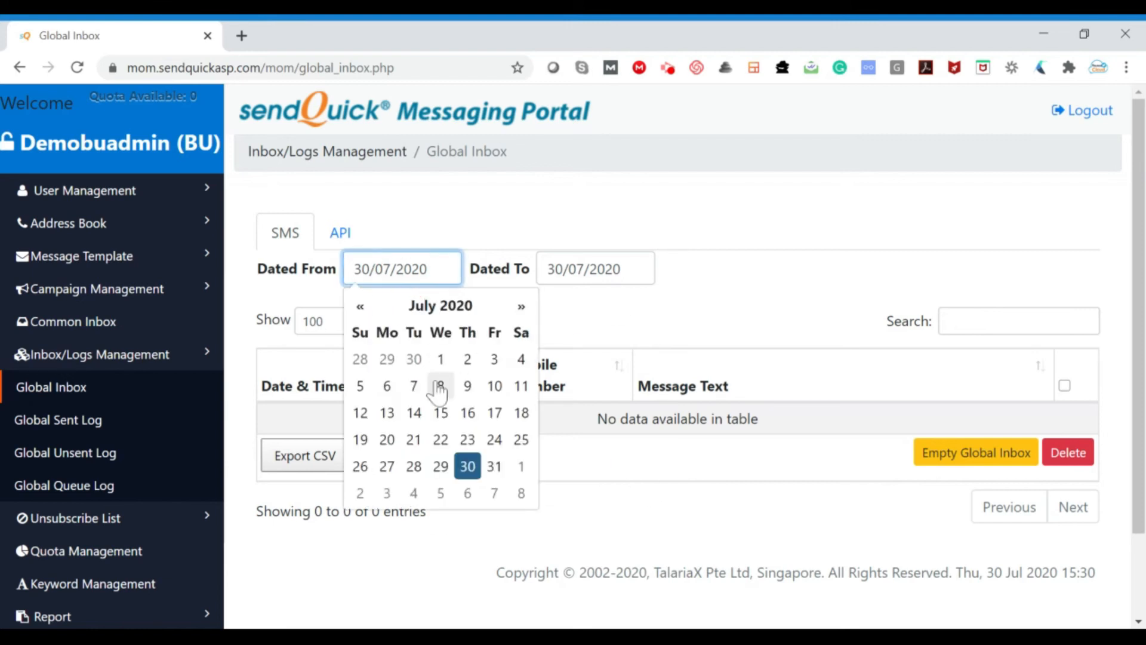
{"action": "left_click", "coordinate": [829, 285]}
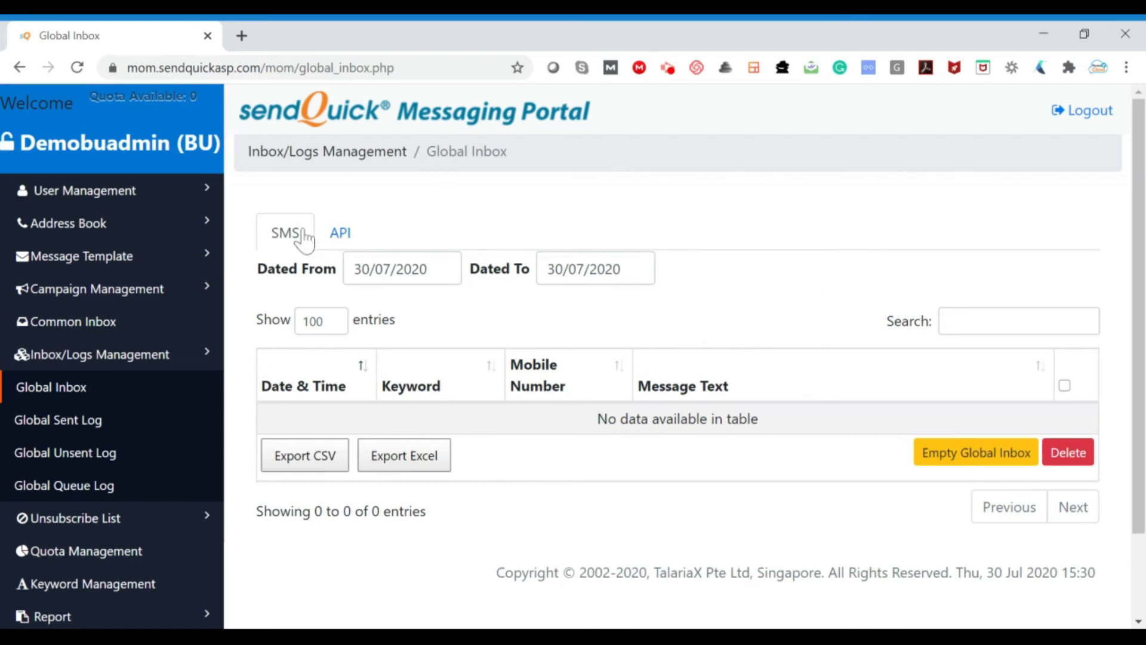
{"action": "left_click", "coordinate": [341, 236]}
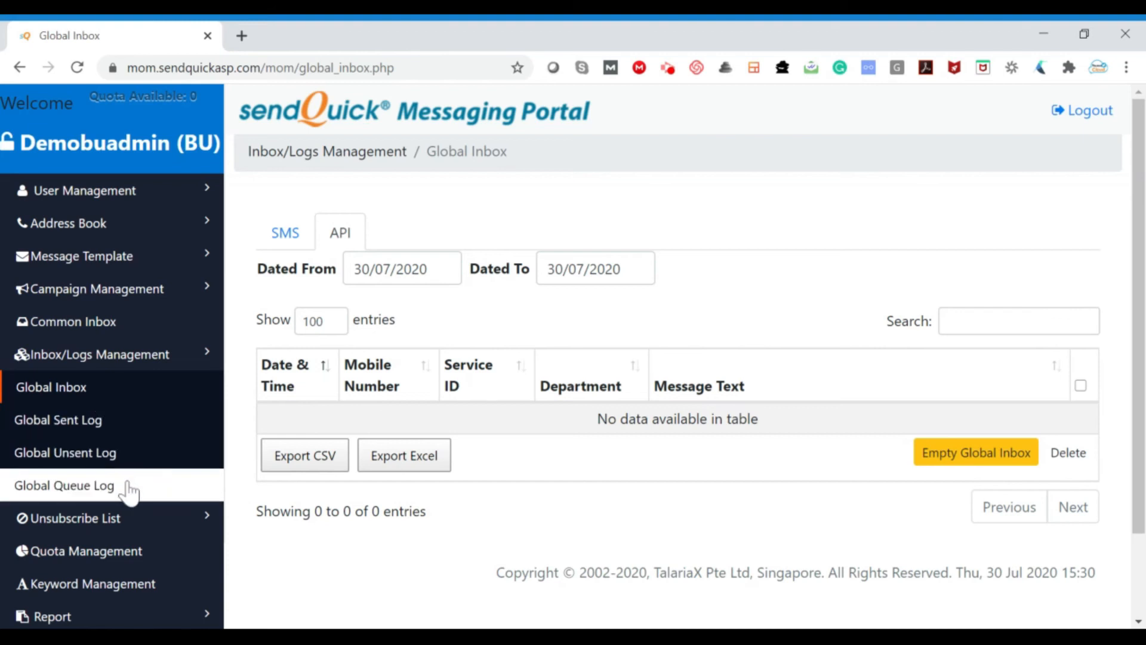
Open the Common Inbox and examine its start and end date filters
{"action": "left_click", "coordinate": [135, 327]}
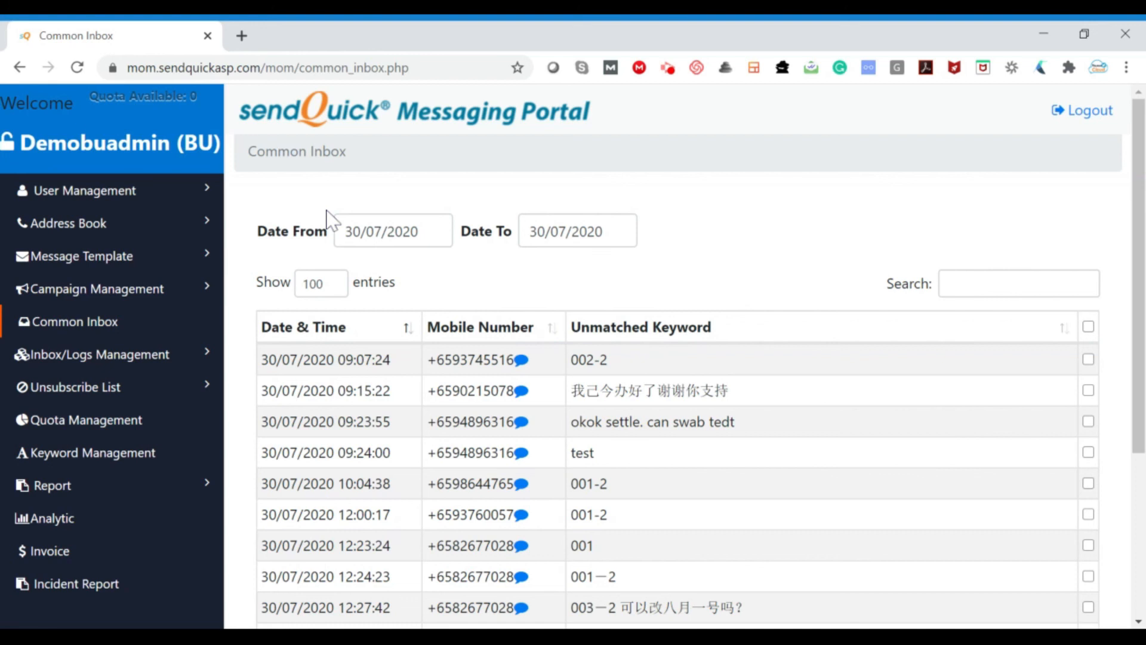
{"action": "left_click", "coordinate": [388, 231]}
{"action": "left_click", "coordinate": [572, 231]}
{"action": "left_click", "coordinate": [698, 198]}
Set the Common Inbox to show 25 entries per page and review the message list
{"action": "left_click", "coordinate": [318, 281]}
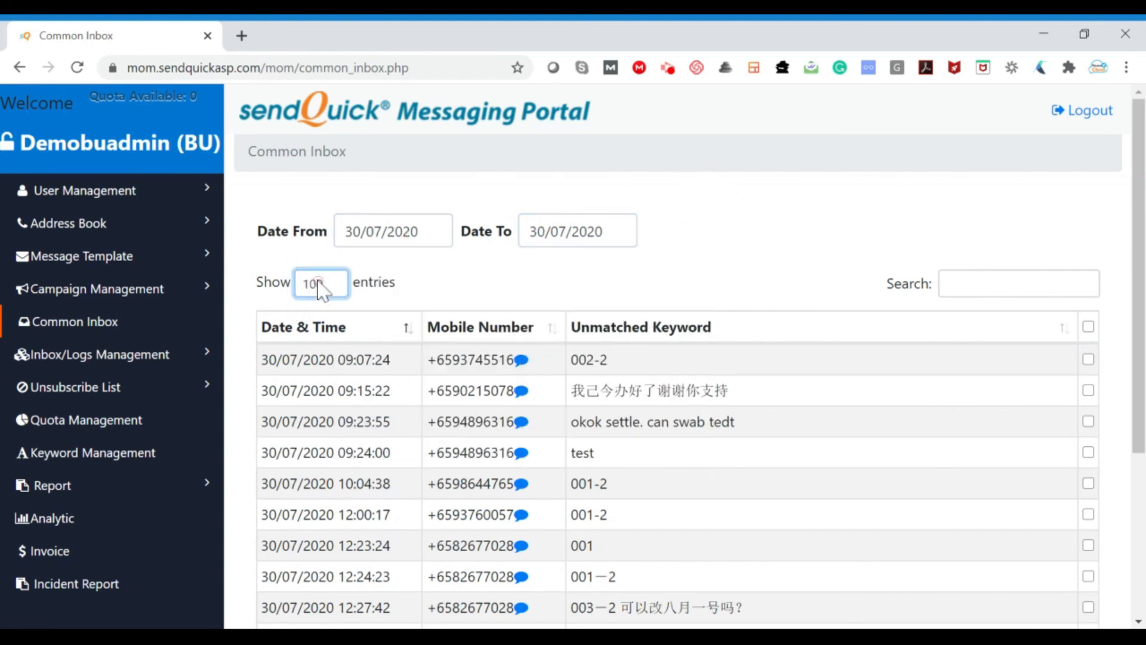
{"action": "left_click", "coordinate": [328, 277]}
{"action": "left_click", "coordinate": [325, 305]}
{"action": "left_click", "coordinate": [713, 277]}
{"action": "left_click", "coordinate": [1014, 283]}
{"action": "scroll", "coordinate": [1074, 256], "scroll_direction": "down", "scroll_amount": 3}
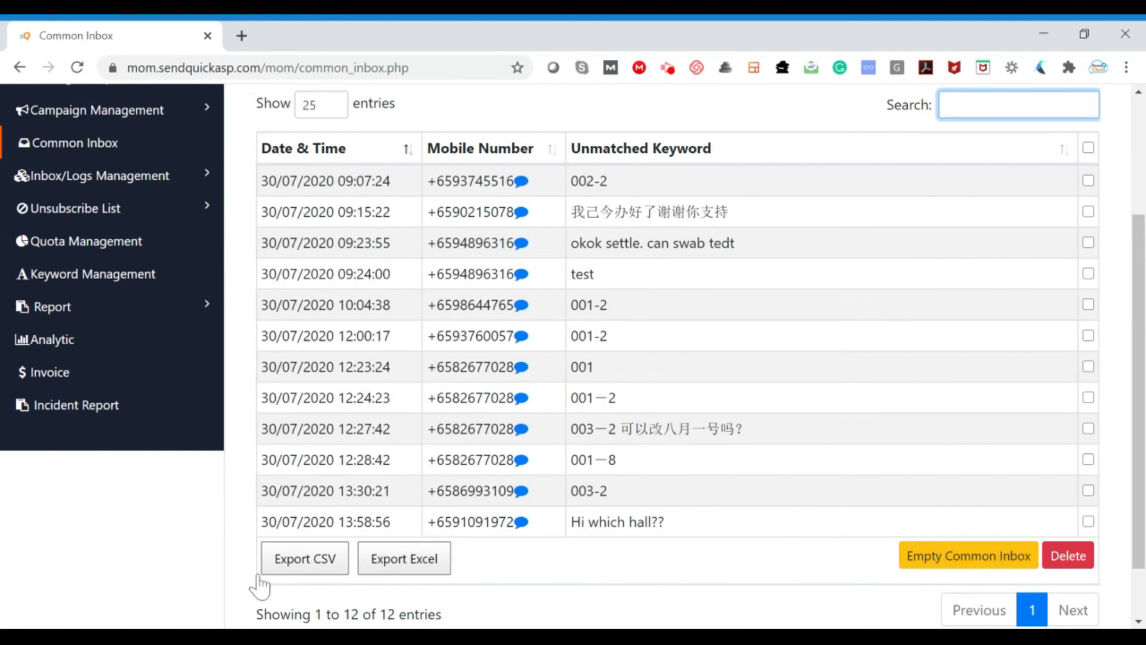
{"action": "scroll", "coordinate": [792, 514], "scroll_direction": "up", "scroll_amount": 3}
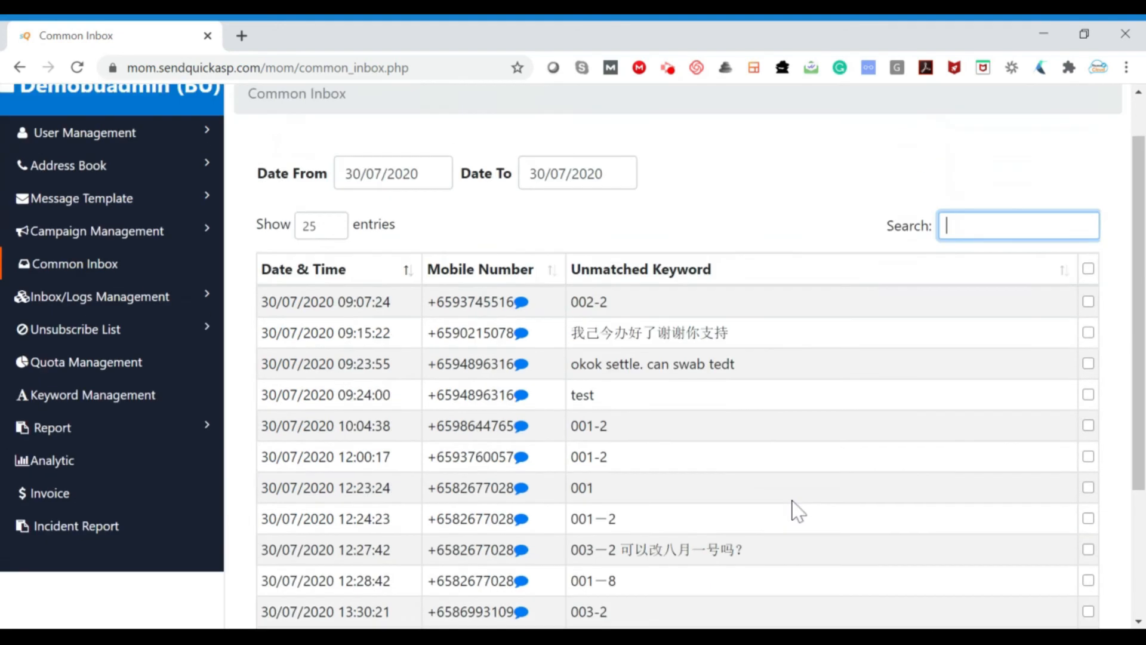